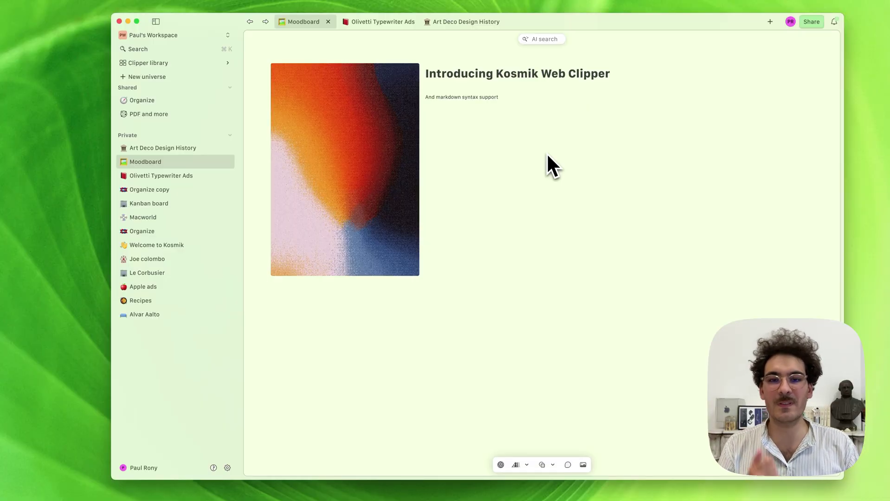
Switch from Kosmik to the browser showing the Kosmik Web Clipper page in the Chrome Web Store.
key("super+Tab")
key("super+Tab")
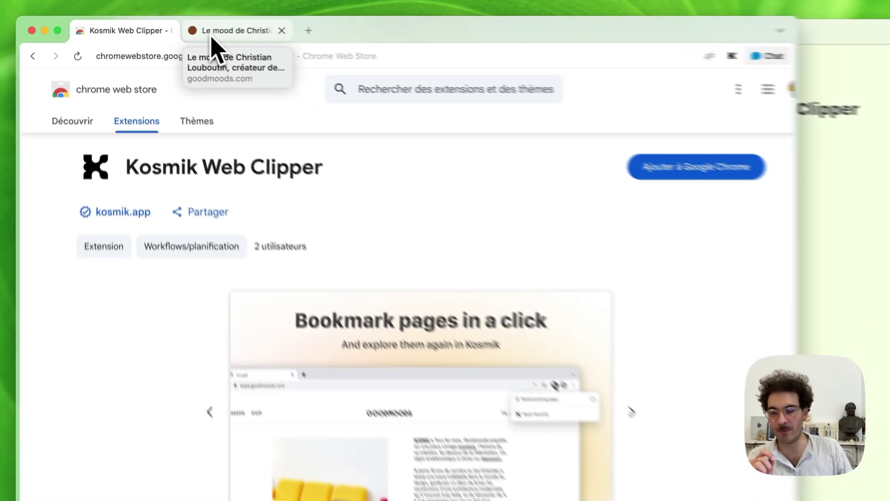
Bookmark the Goodmoods article to Kosmik and select its first paragraph for clipping.
left_click(173, 24)
scroll(539, 341, "down", 10)
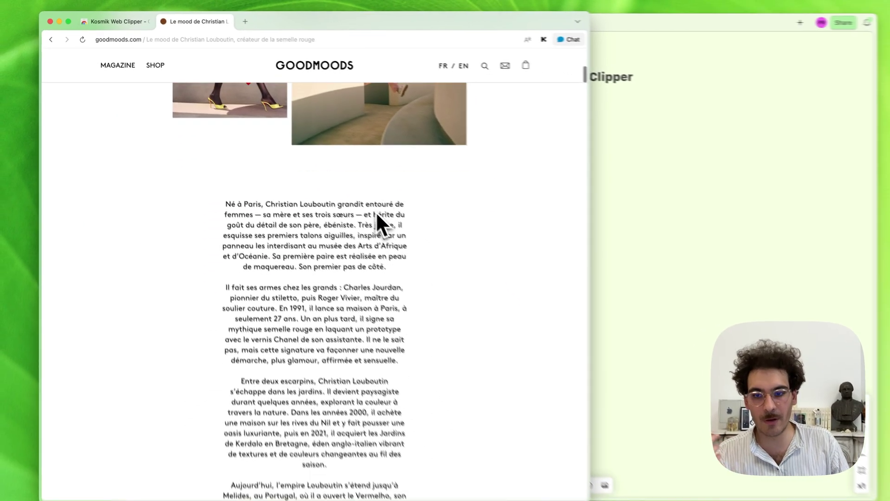
scroll(376, 212, "down", 3)
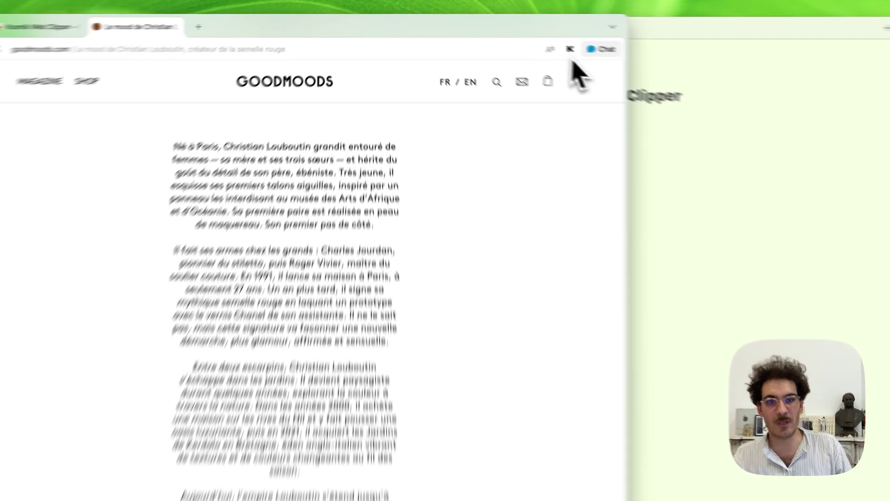
left_click(524, 37)
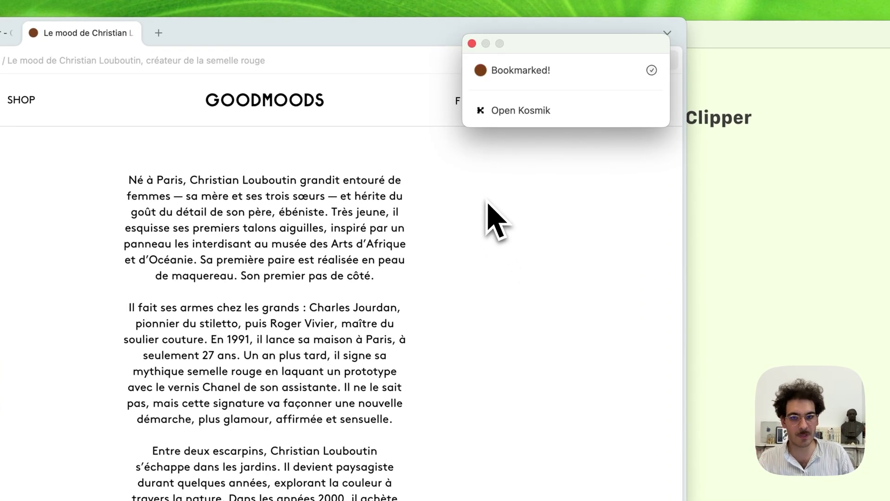
left_click(462, 88)
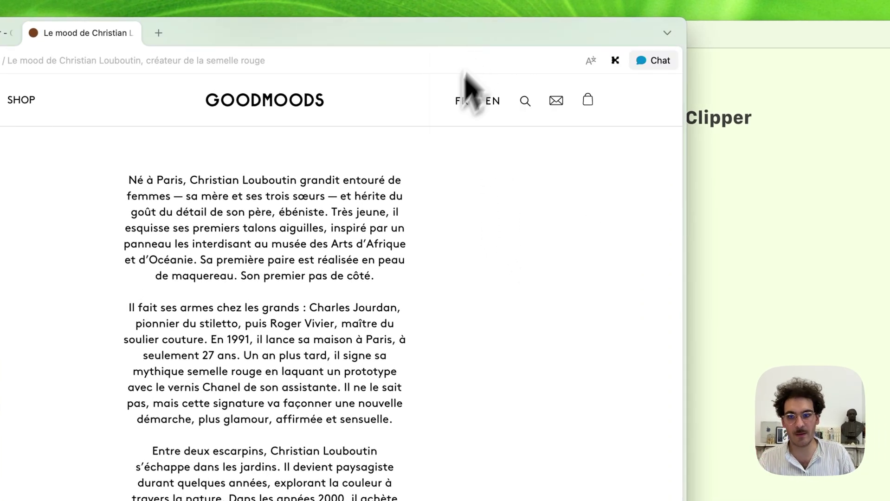
triple_click(245, 201)
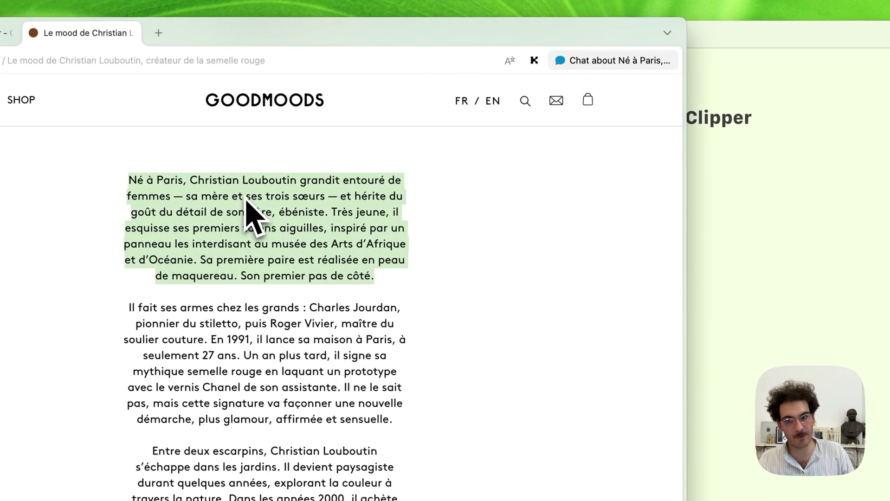
right_click(246, 204)
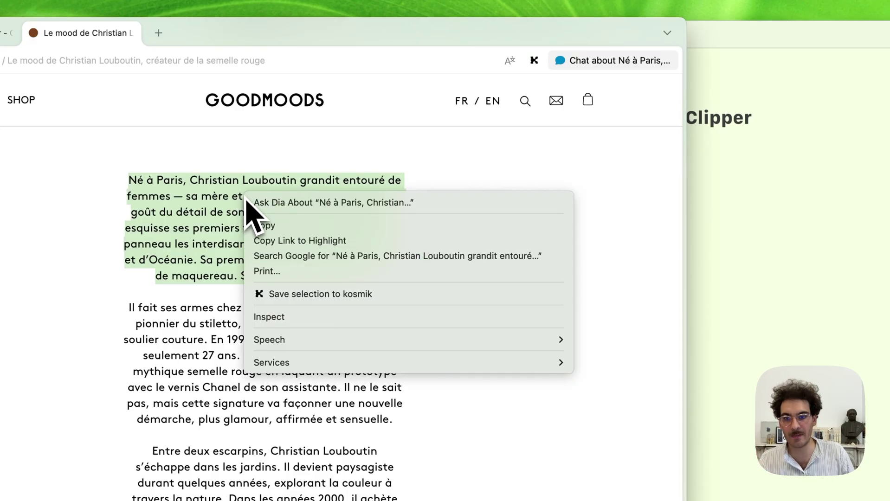
Save the selected first paragraph and the Melides house photo to Kosmik.
left_click(325, 293)
scroll(507, 312, "down", 15)
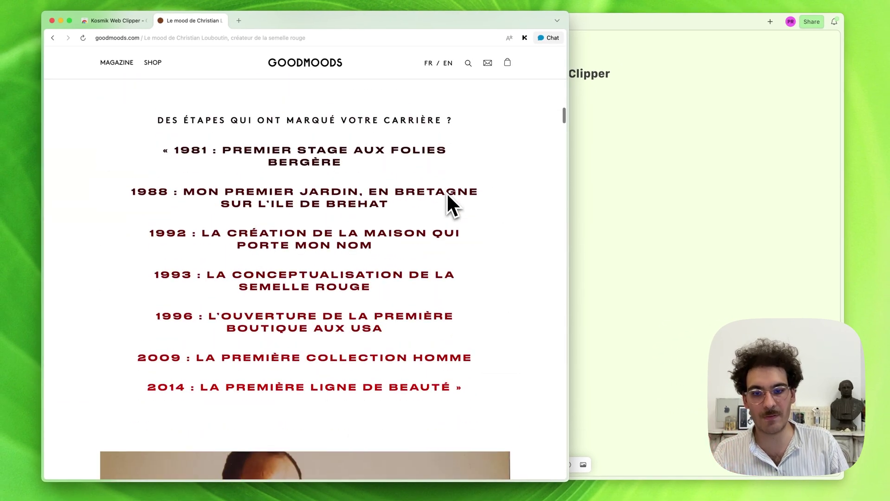
scroll(446, 192, "down", 20)
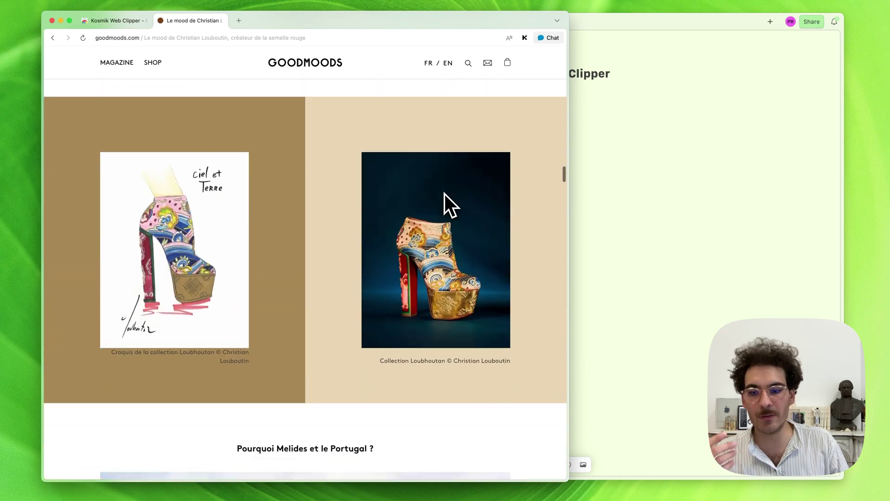
scroll(445, 194, "down", 8)
right_click(306, 187)
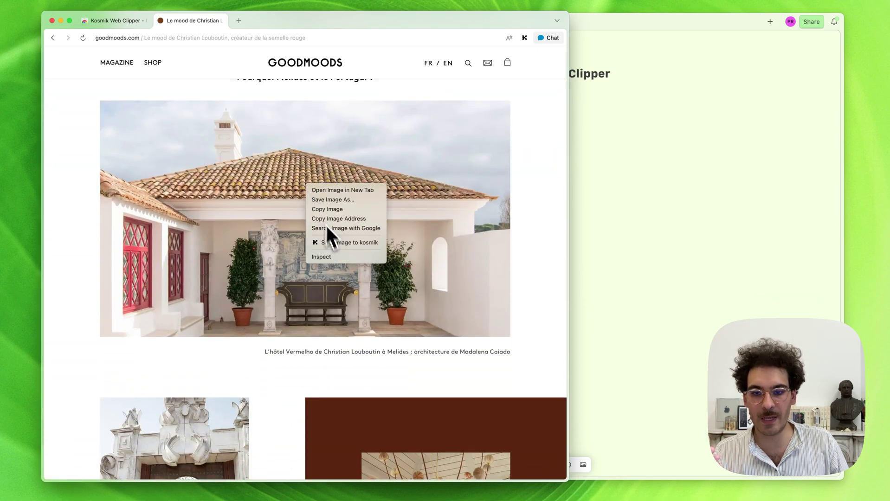
left_click(335, 244)
Save the doorway photo and the Portugal quote paragraph to Kosmik.
scroll(335, 238, "down", 10)
right_click(213, 177)
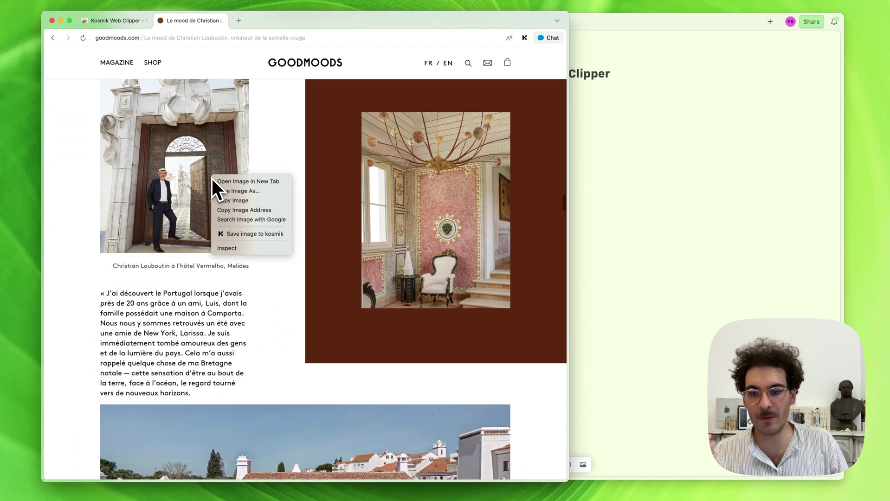
left_click(238, 233)
triple_click(178, 331)
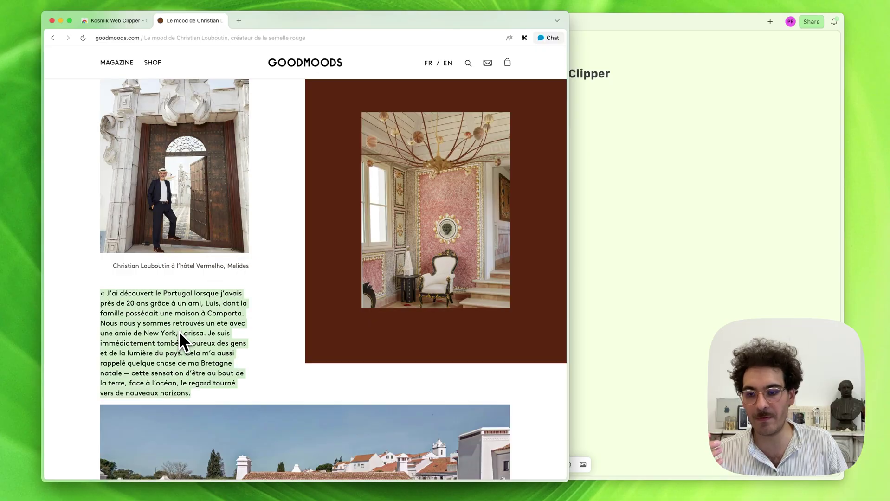
right_click(180, 330)
left_click(215, 392)
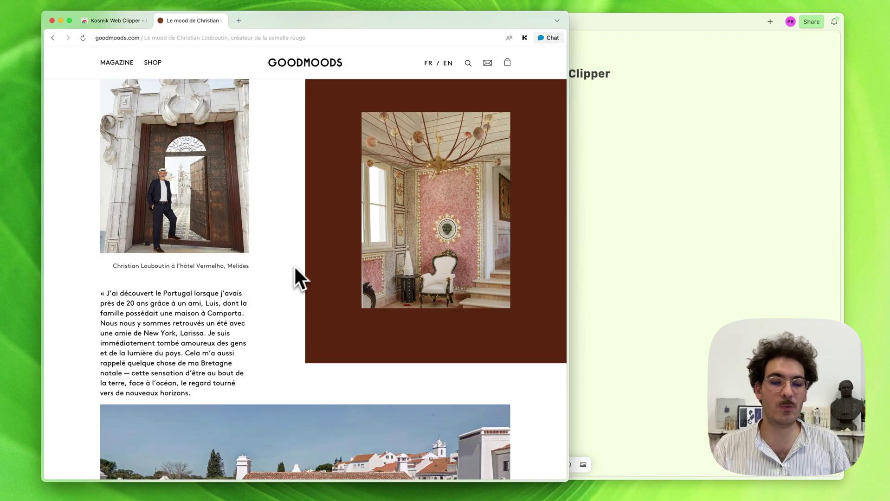
Bring Kosmik forward and show the Clipper library with the saved Goodmoods article, paragraphs and photos.
left_click(580, 169)
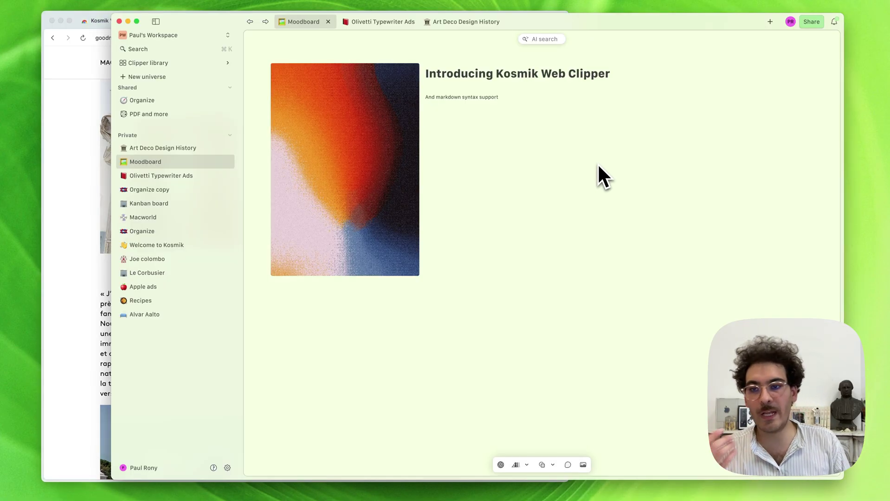
left_click(128, 64)
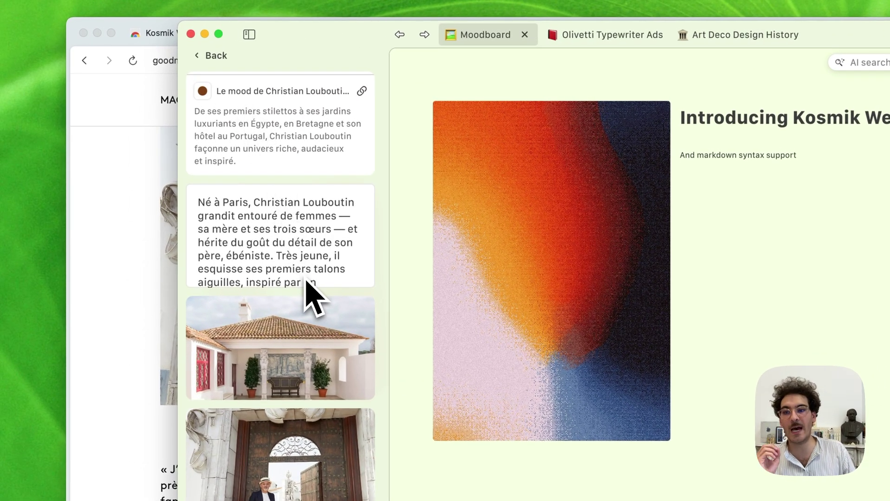
left_click(165, 214)
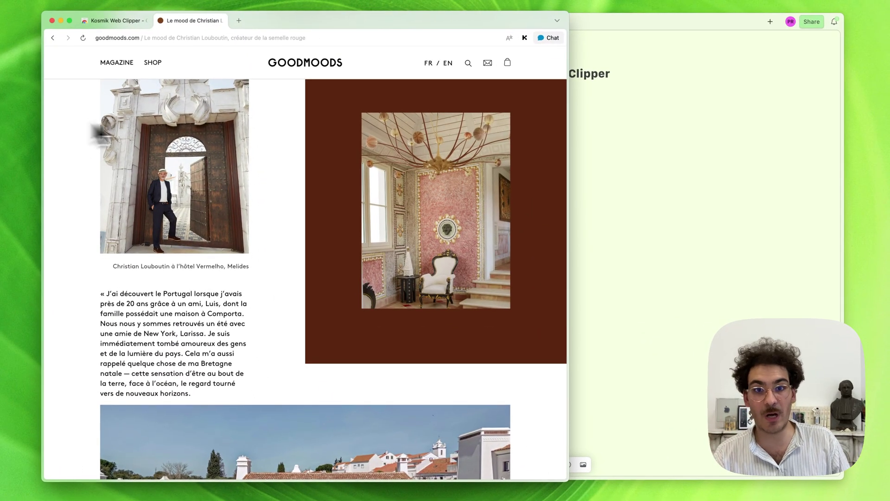
left_click(575, 137)
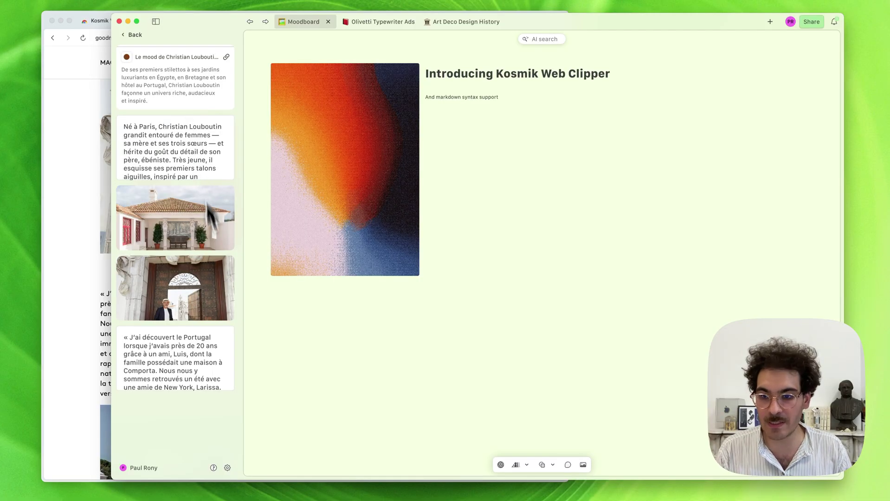
Drag the doorway photo clip onto the Moodboard below the subtitle, beside the gradient image.
left_click_drag(161, 305, 658, 236)
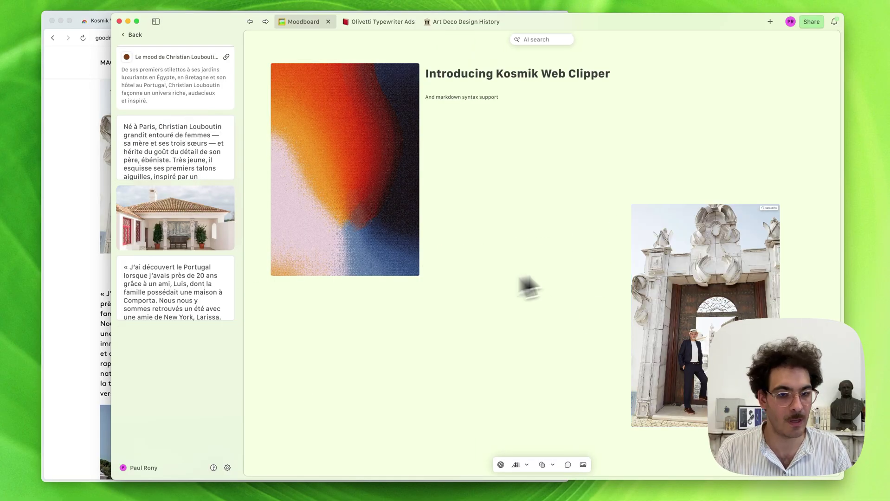
left_click_drag(743, 288, 541, 185)
left_click(717, 215)
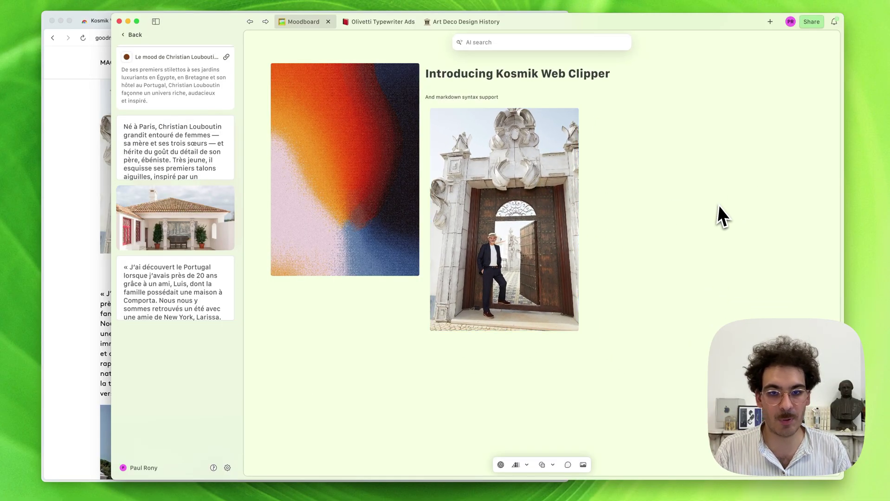
View the doorway photo's Goodmoods source page, then close the web view.
left_click(522, 146)
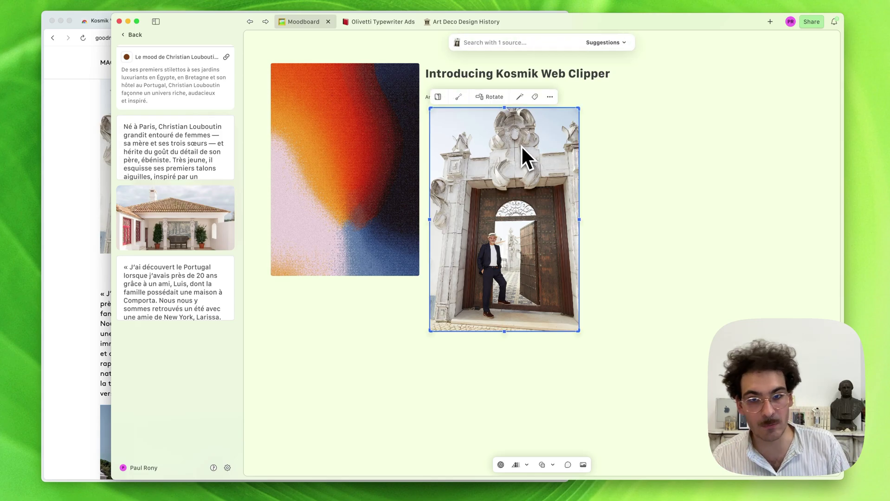
left_click(457, 99)
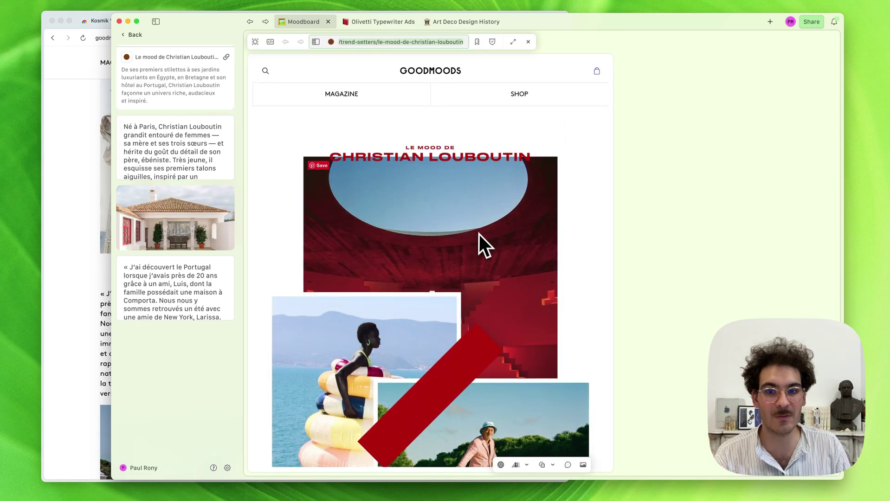
scroll(479, 235, "down", 5)
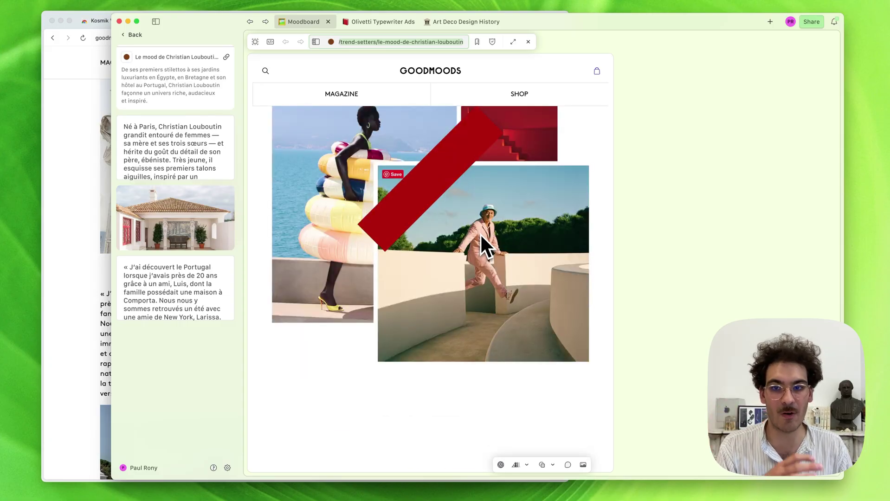
scroll(500, 212, "down", 15)
scroll(500, 211, "down", 5)
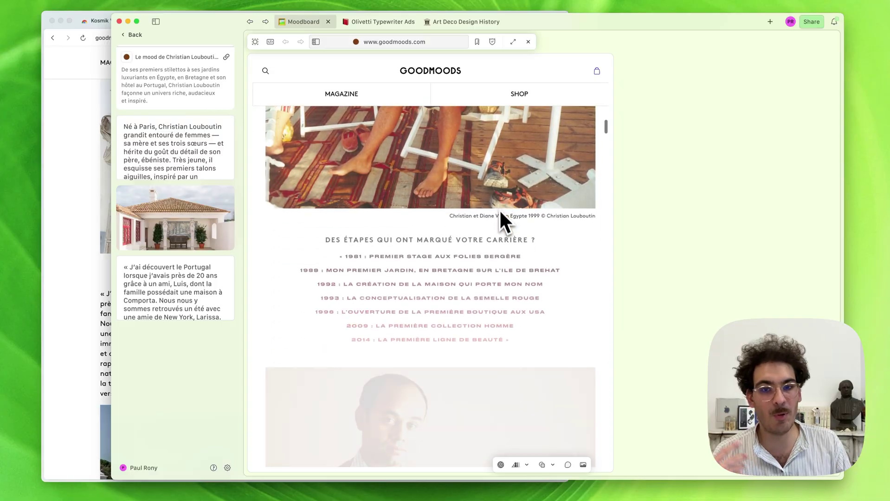
left_click(528, 42)
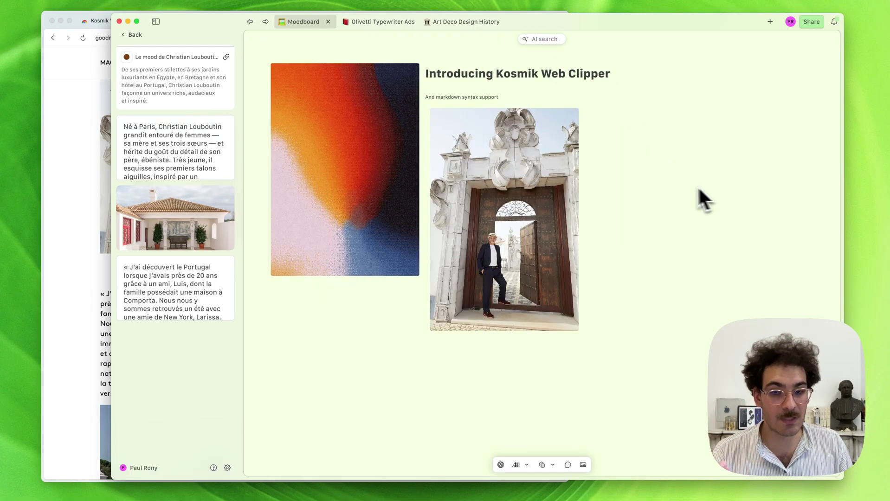
Check the doorway photo's AI tags (Architecture, Archway, Portugal, Vintage Architecture), then bring up Suggestions.
left_click(547, 193)
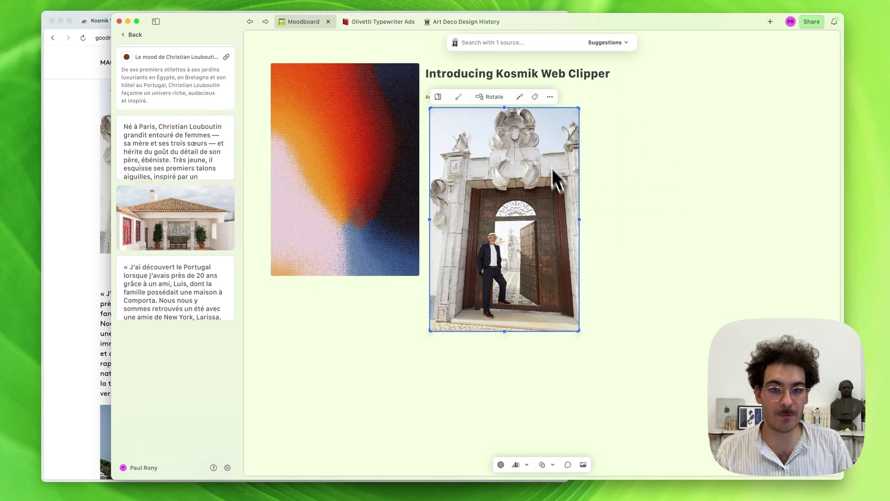
left_click(536, 98)
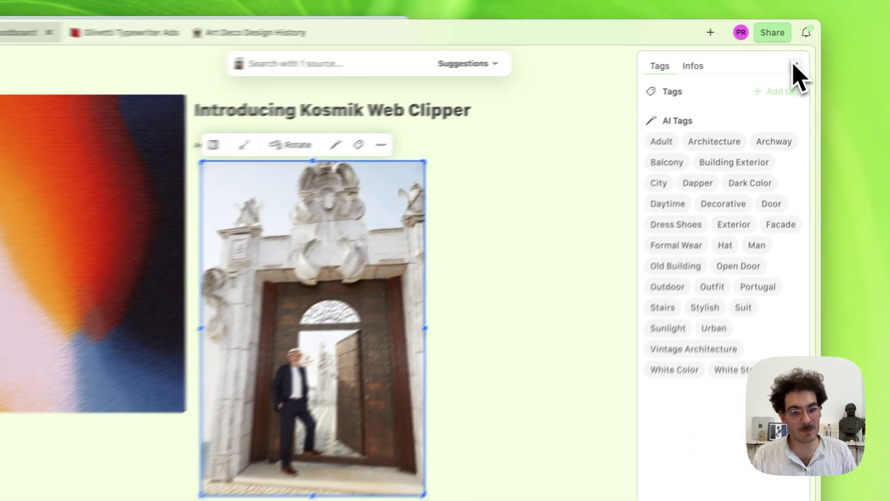
left_click(827, 44)
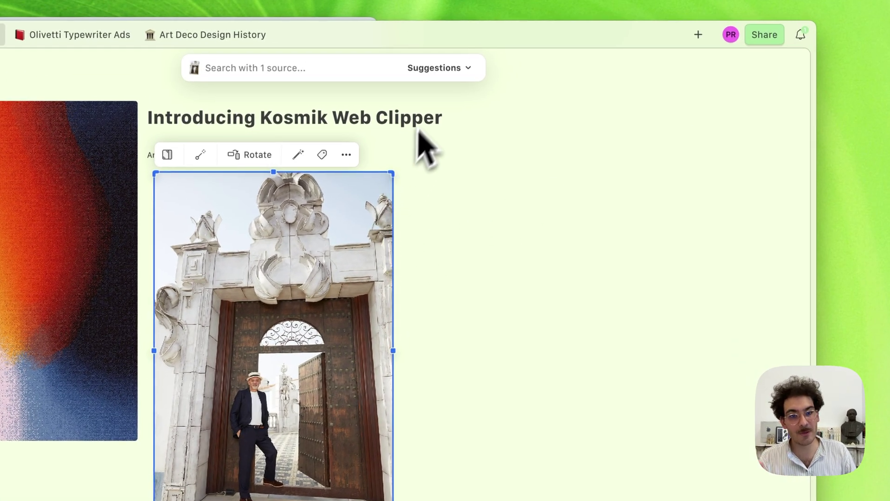
left_click(434, 70)
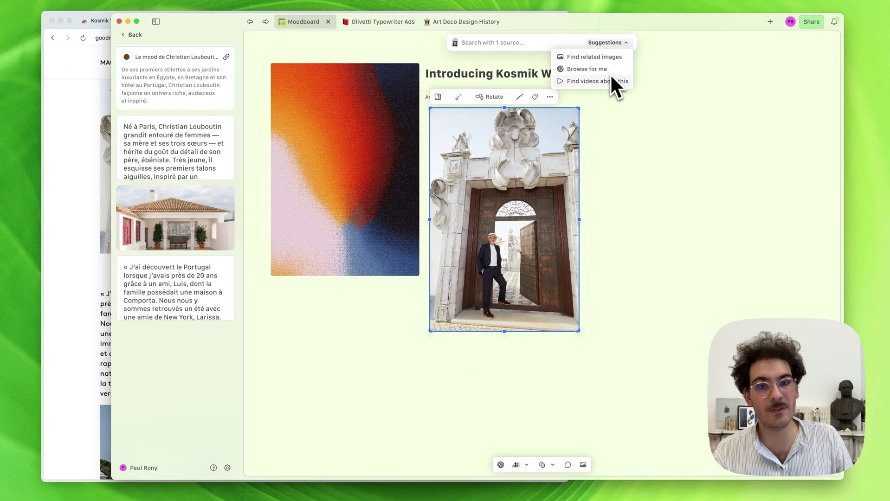
Place the courtyard house image on the canvas beside the doorway photo.
left_click(652, 169)
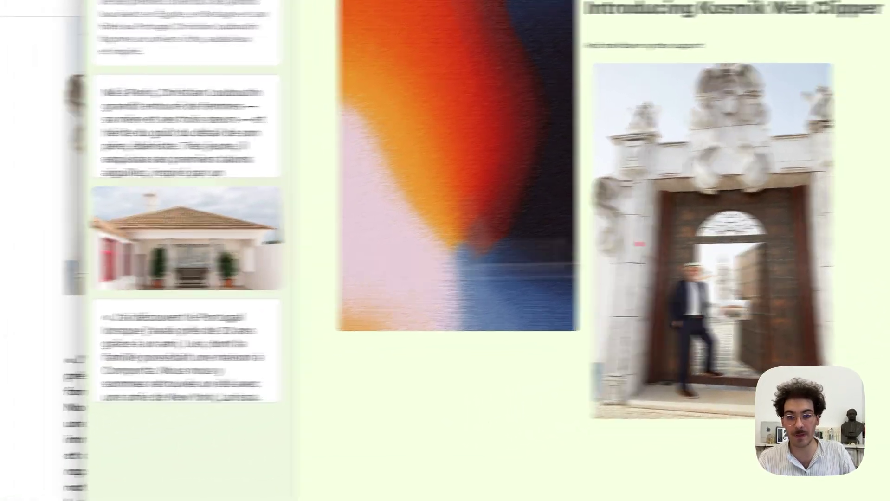
left_click_drag(188, 239, 662, 294)
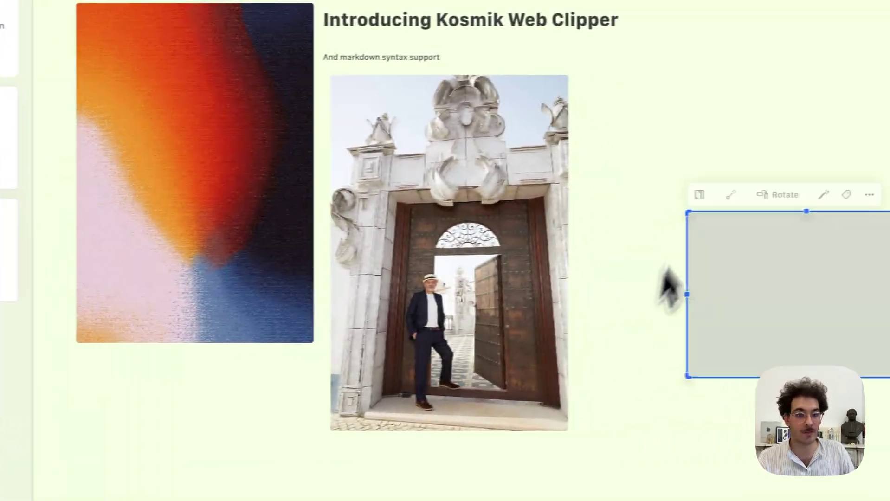
scroll(643, 354, "right", 5)
left_click_drag(642, 354, 557, 190)
left_click(670, 364)
Find related images for both photos via Suggestions, then dismiss the results.
left_click_drag(626, 397, 287, 122)
left_click(492, 63)
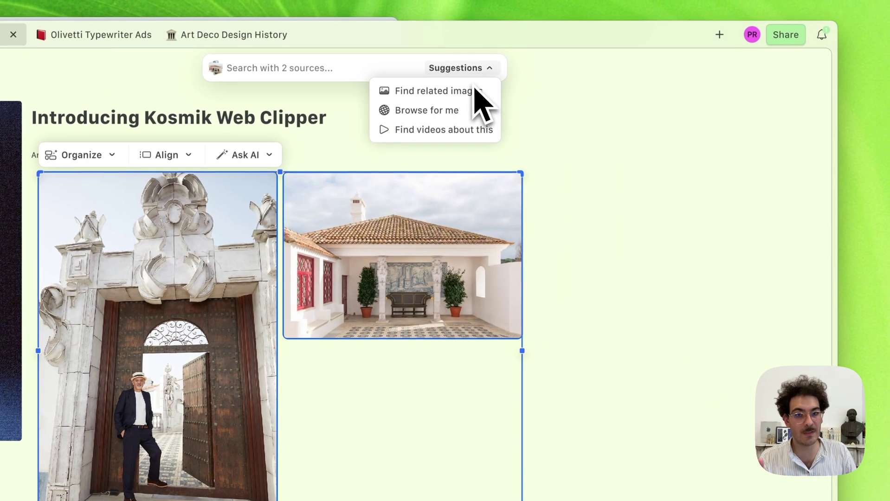
left_click(490, 76)
scroll(566, 148, "right", 5)
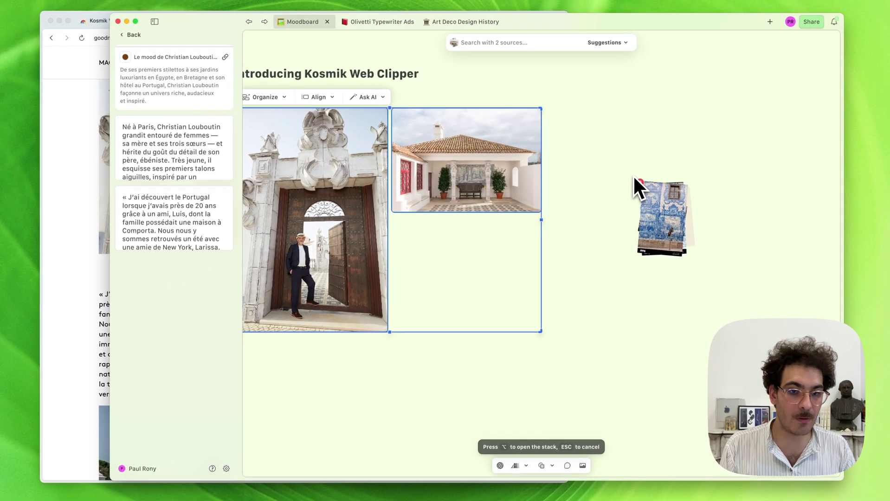
key("alt")
scroll(633, 175, "down", 5)
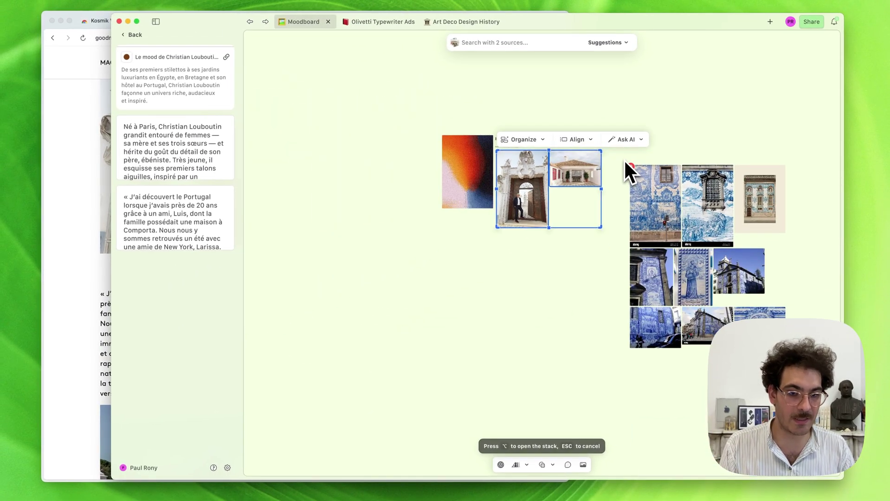
key("Escape")
Place the Né à Paris passage beside the house image and the Portugal passage below it.
scroll(573, 144, "up", 5)
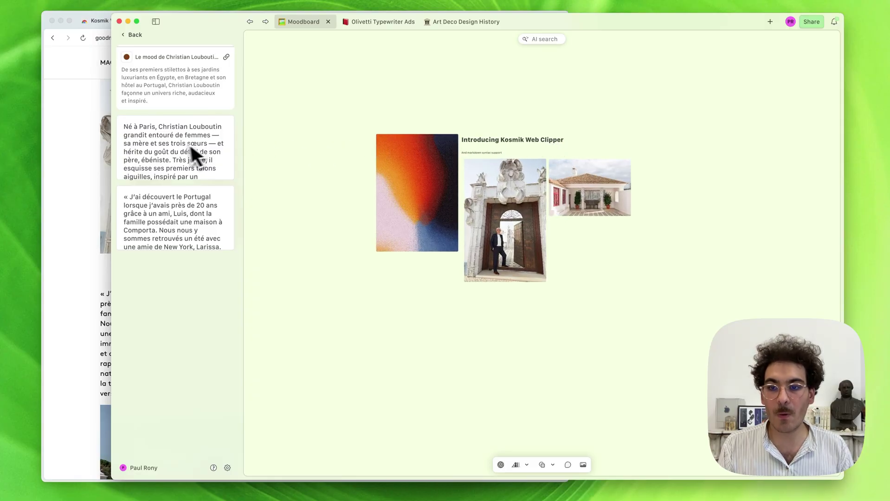
left_click_drag(191, 149, 697, 162)
left_click_drag(186, 149, 696, 297)
left_click(721, 171)
left_click_drag(722, 165, 647, 177)
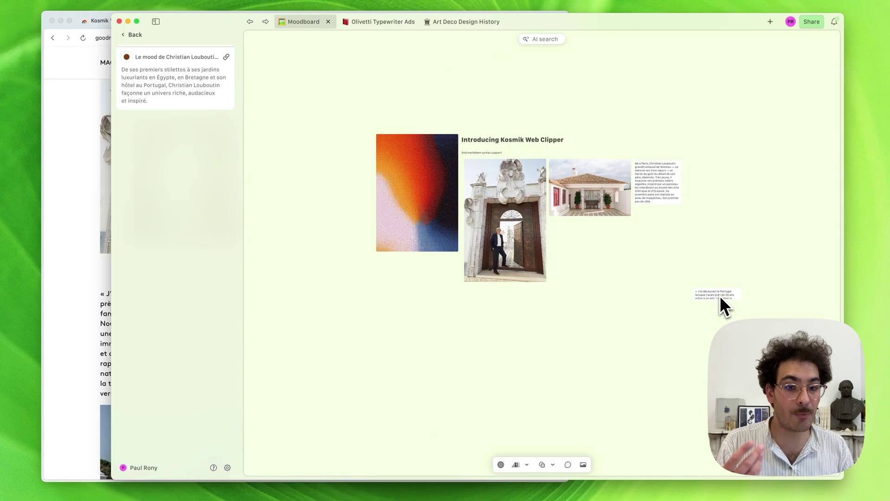
left_click(718, 293)
left_click(680, 325)
left_click_drag(692, 321, 573, 255)
left_click(637, 254)
Add the remaining small link card beside the Né à Paris text and preview its web page.
left_click_drag(184, 88, 665, 341)
left_click(674, 279)
left_click(132, 36)
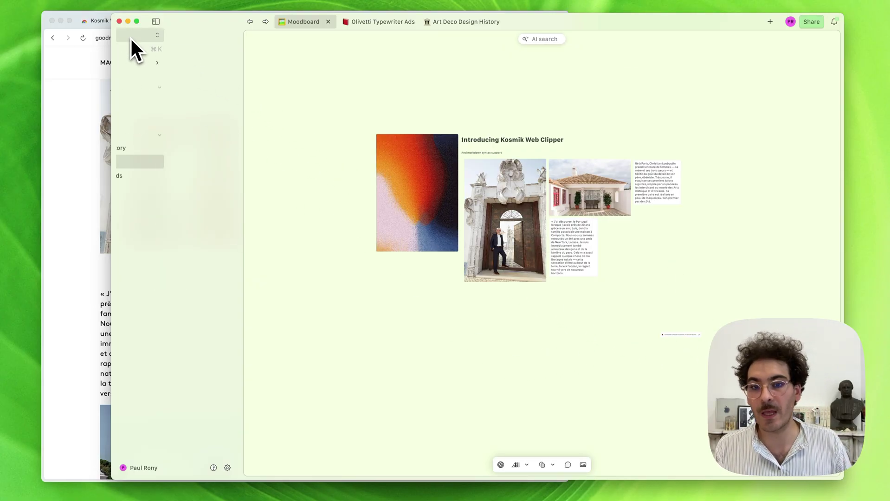
left_click(684, 335)
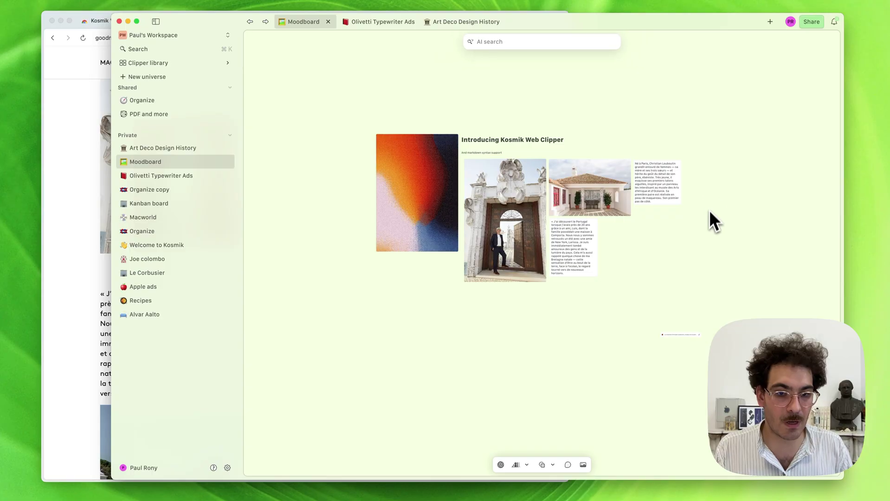
left_click_drag(687, 334, 710, 165)
double_click(710, 166)
left_click(609, 70)
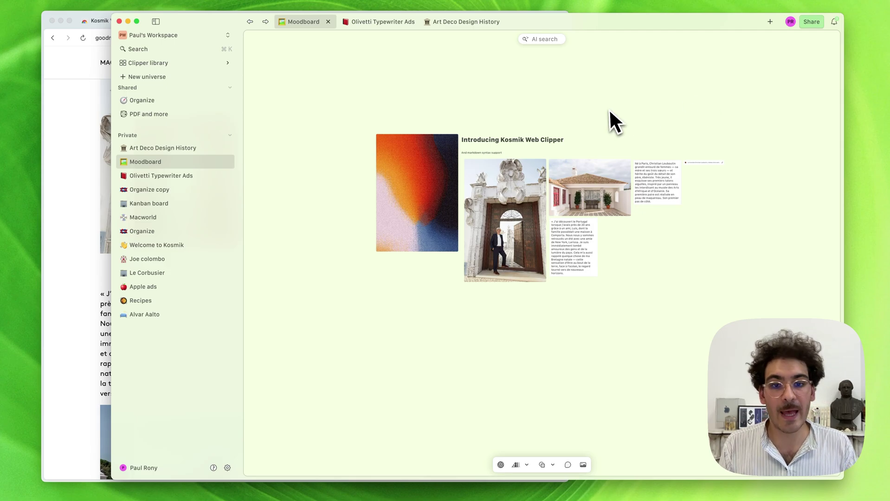
scroll(587, 124, "up", 3)
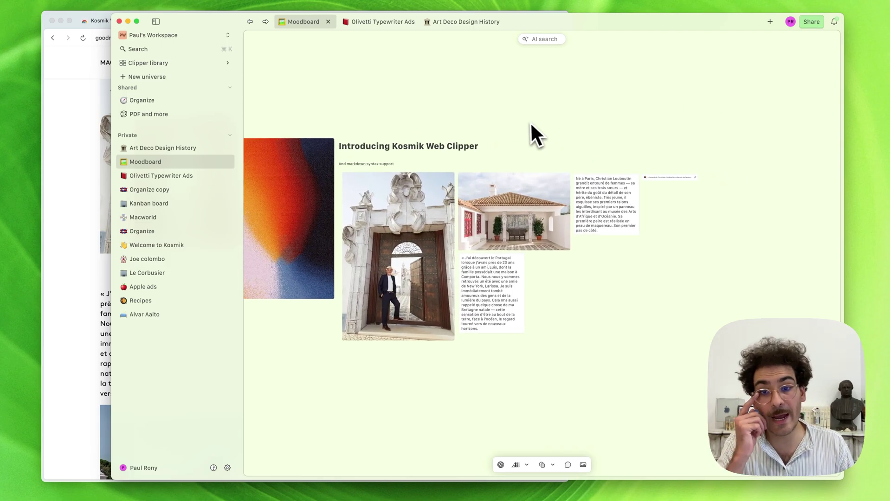
scroll(355, 150, "up", 5)
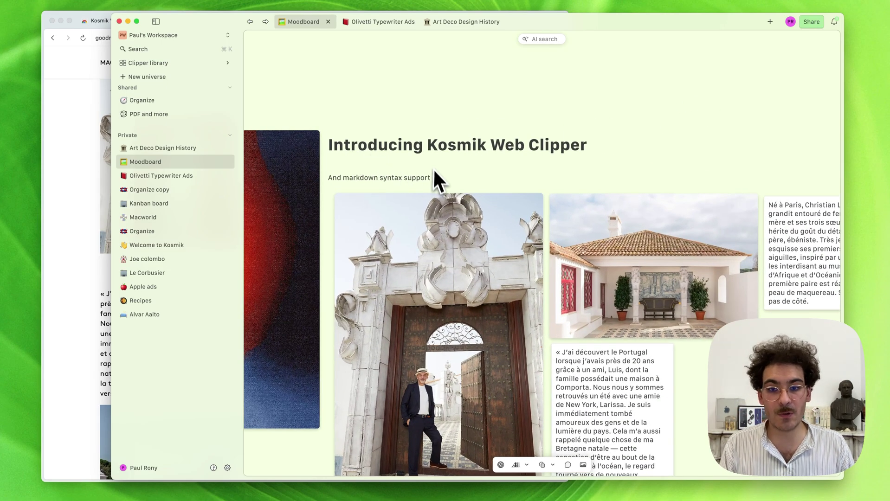
scroll(401, 170, "down", 3)
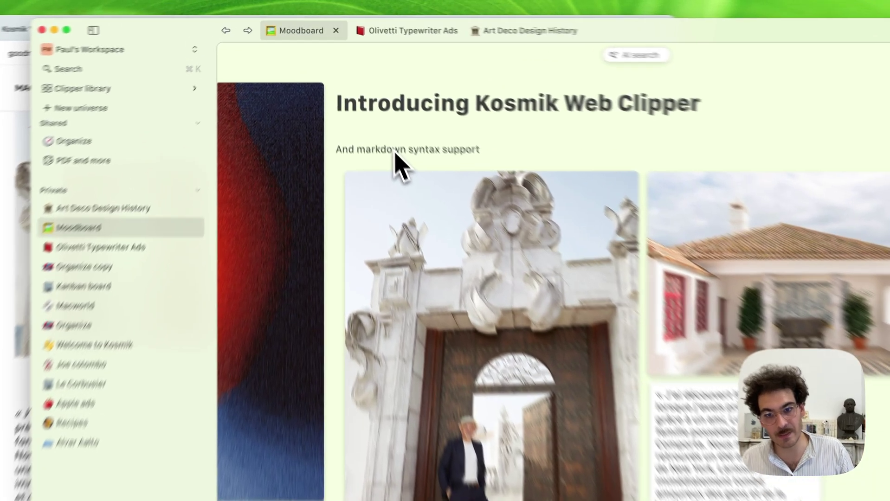
Italicise the word 'syntax' in the subtitle by wrapping it in asterisks.
double_click(371, 106)
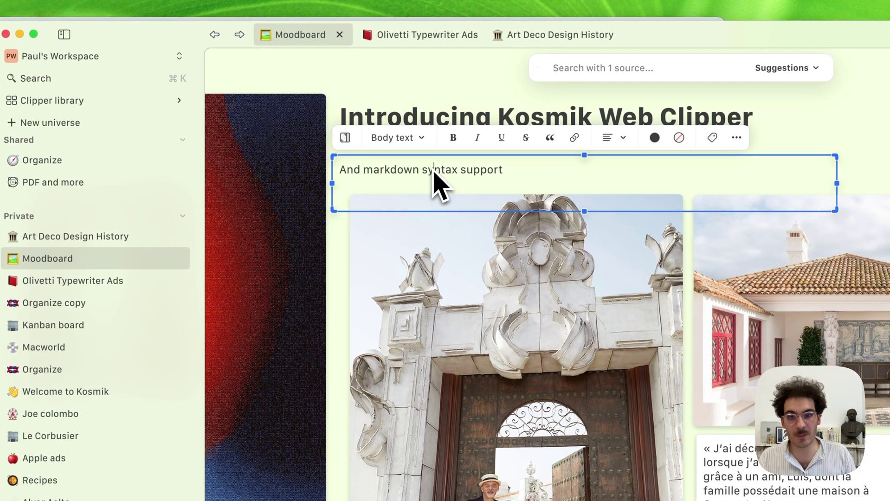
double_click(388, 108)
key("Left")
type("*")
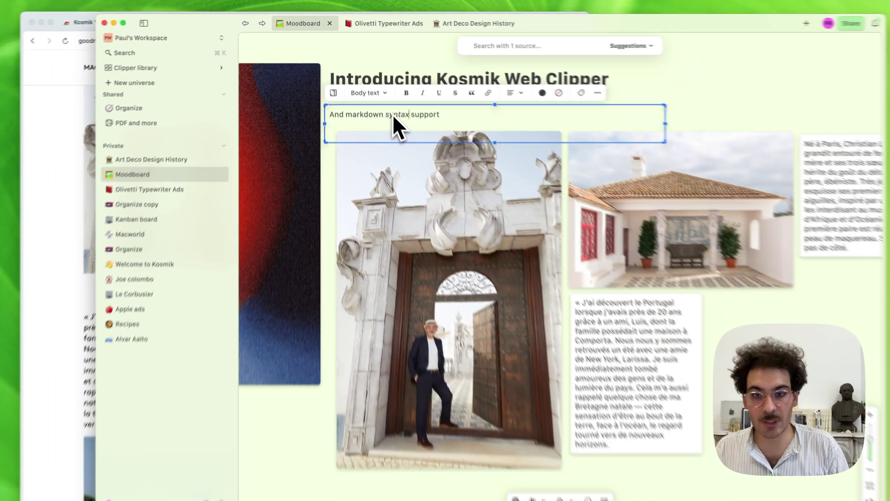
key("alt+Right")
type("*")
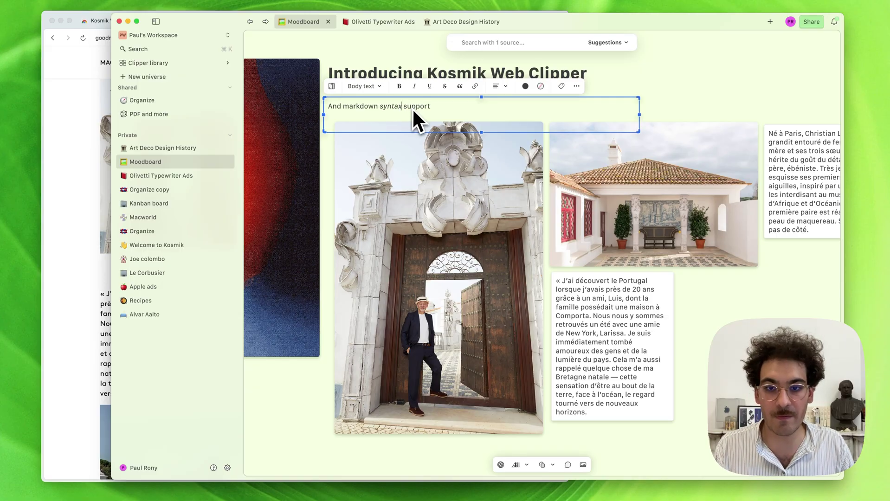
Make the subtitle a Heading 2 with '##' and move it beside the text passages.
left_click(330, 106)
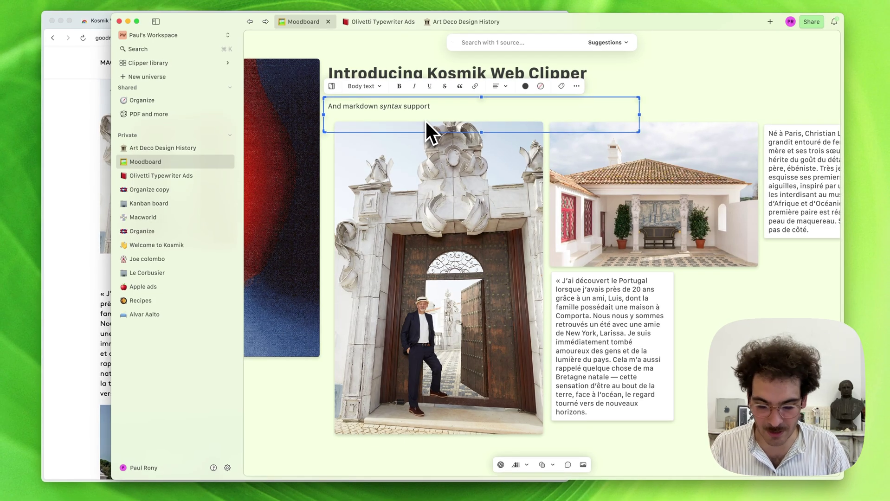
type("##")
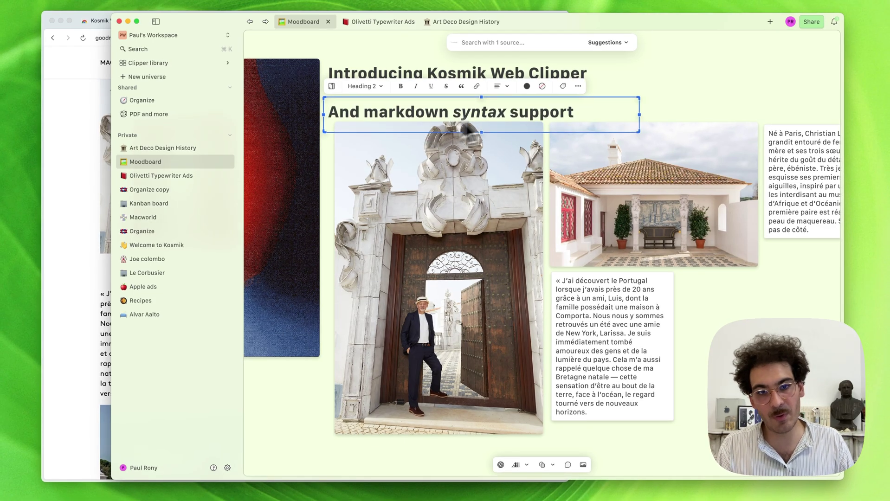
left_click(679, 58)
scroll(679, 58, "down", 3)
left_click_drag(547, 87, 754, 203)
scroll(717, 260, "right", 5)
left_click(661, 286)
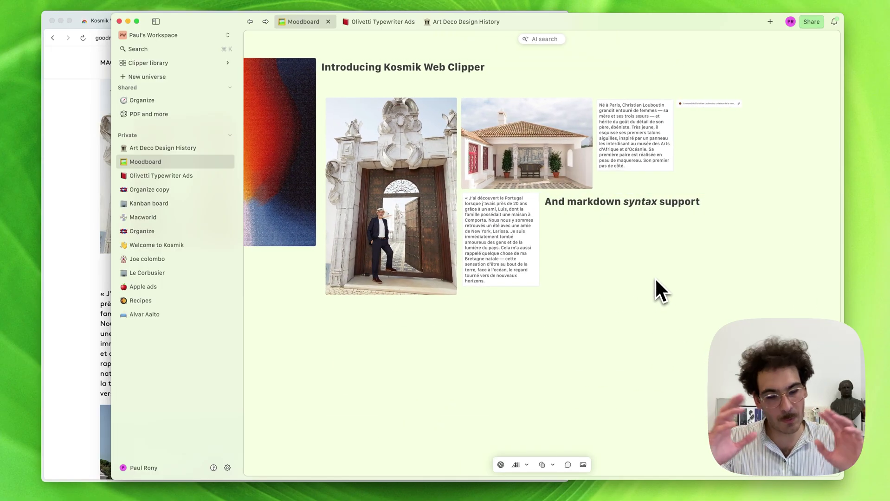